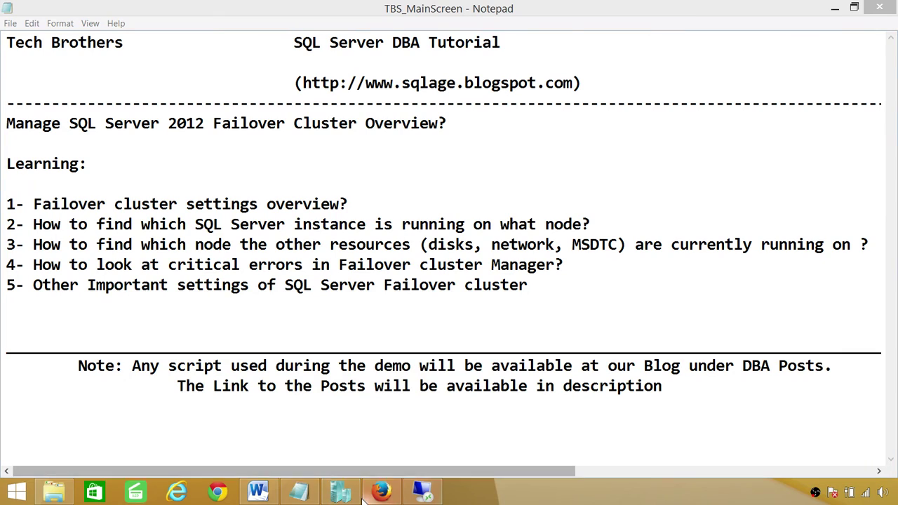
Step: Switch to the remote desktop session that has Failover Cluster Manager open
click(329, 495)
click(327, 496)
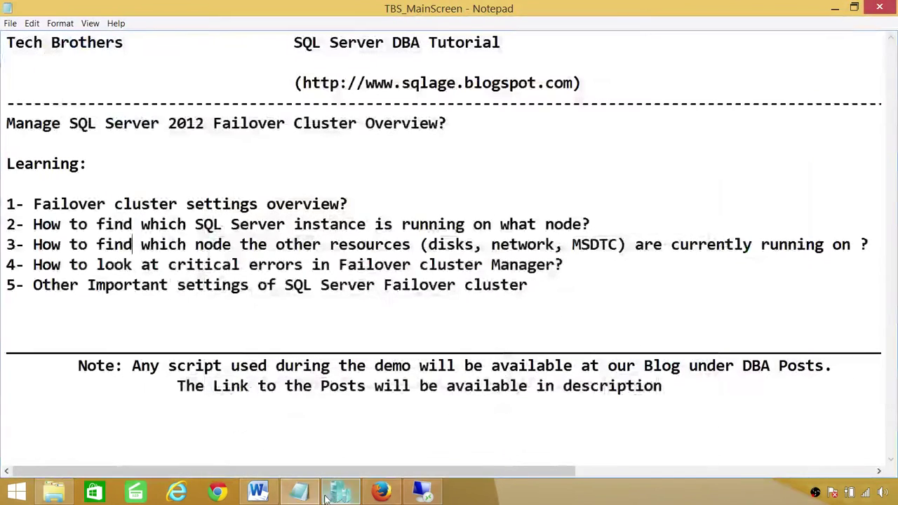
click(424, 492)
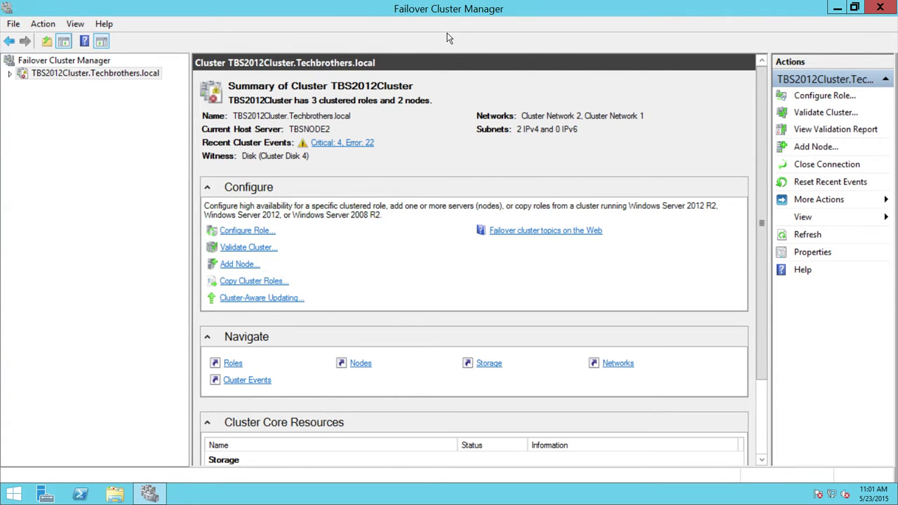
Step: Search the server's Start screen for Failover Cluster Manager and return to the desktop
click(14, 495)
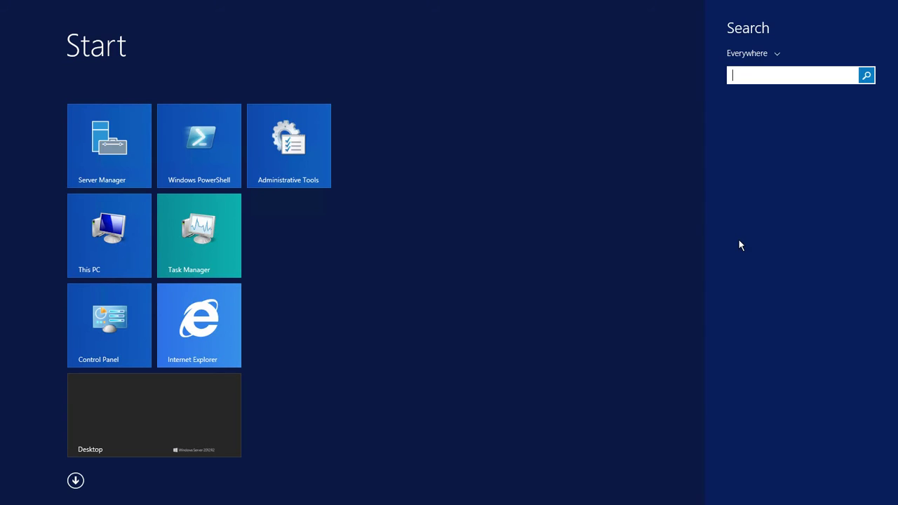
text(Faiover)
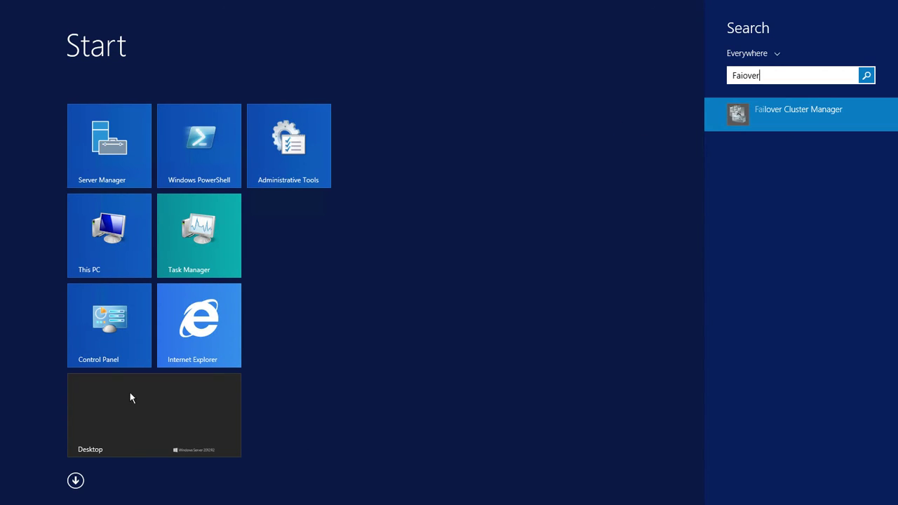
click(104, 411)
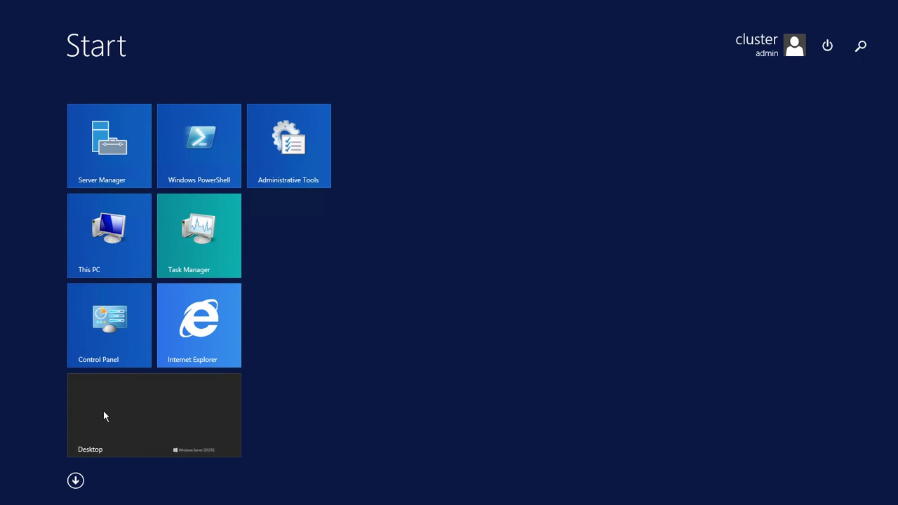
click(182, 420)
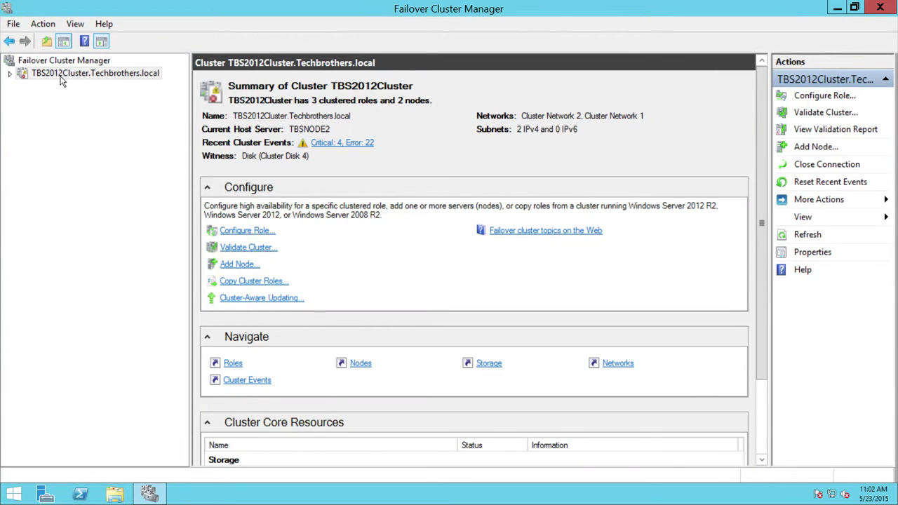
Step: Expand the TBS2012Cluster tree including Storage, and look through its Roles, Nodes, Disks and Networks
click(9, 73)
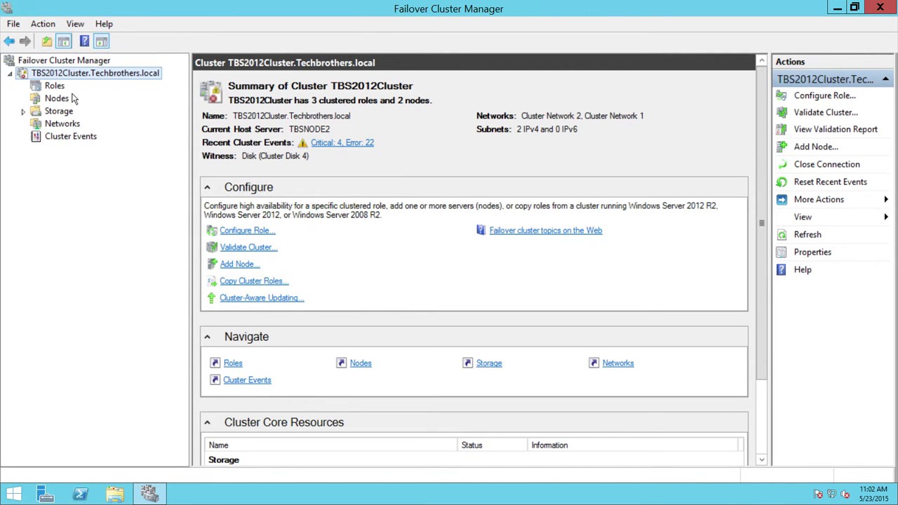
click(24, 111)
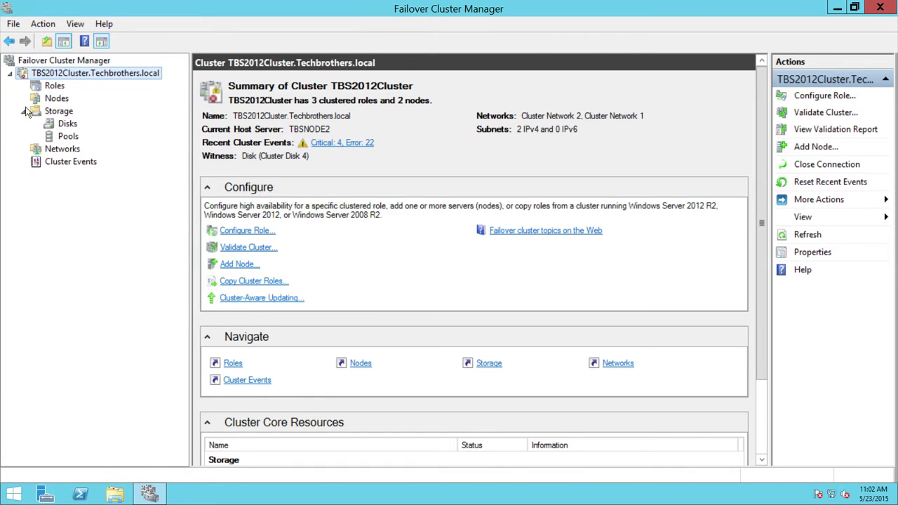
click(60, 87)
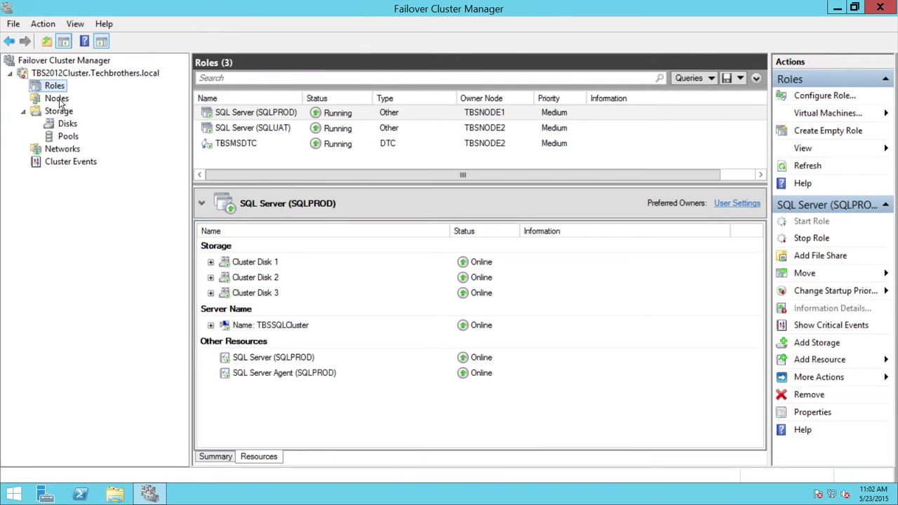
click(58, 100)
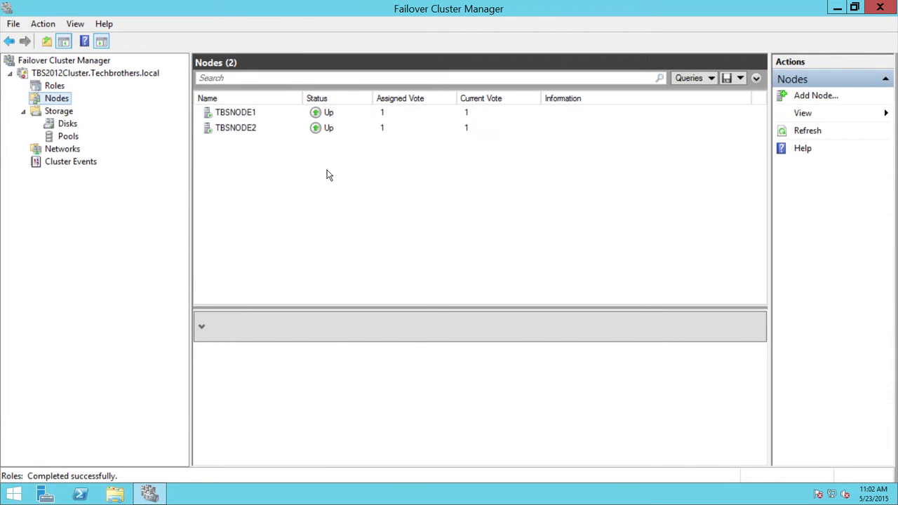
click(69, 124)
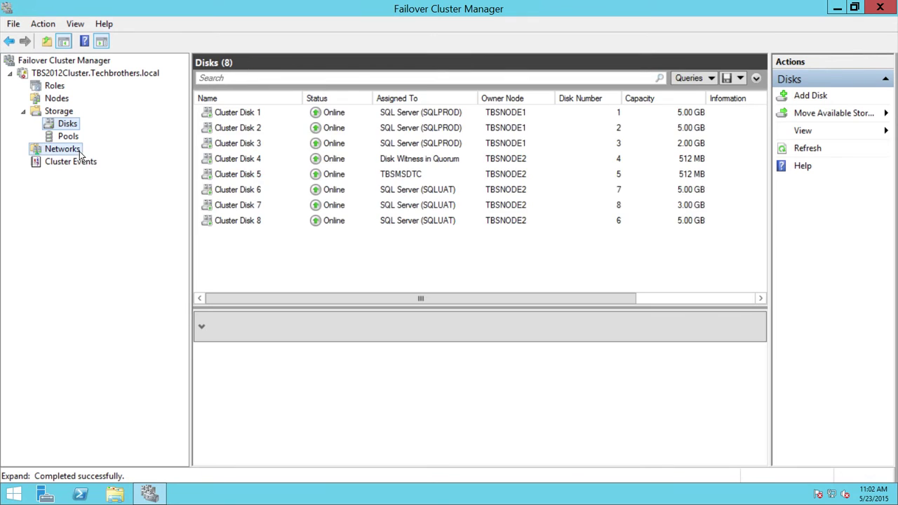
click(65, 149)
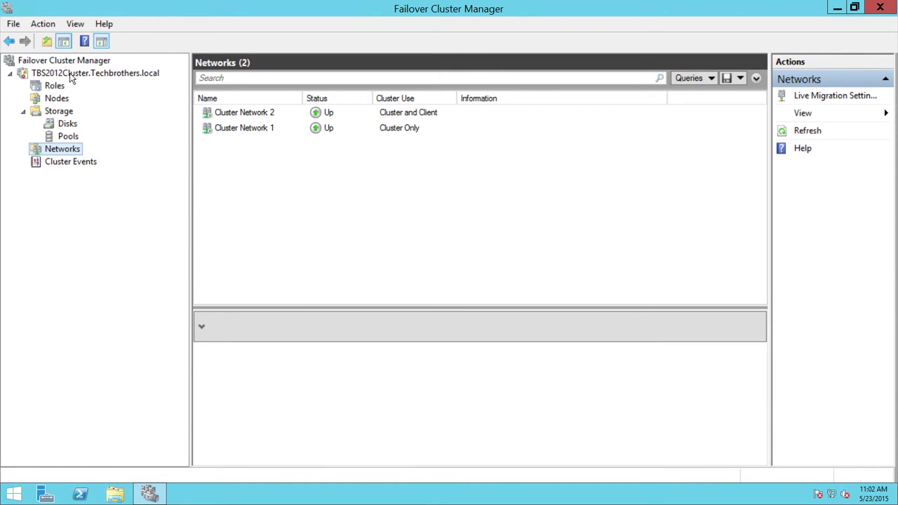
Step: Show the summary of TBS2012Cluster and review the additional actions available for the cluster, without running any
click(71, 75)
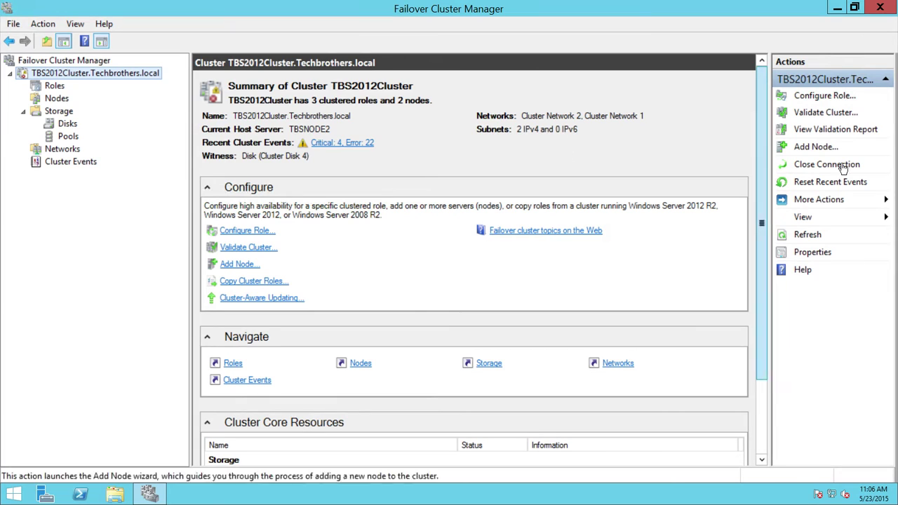
click(830, 201)
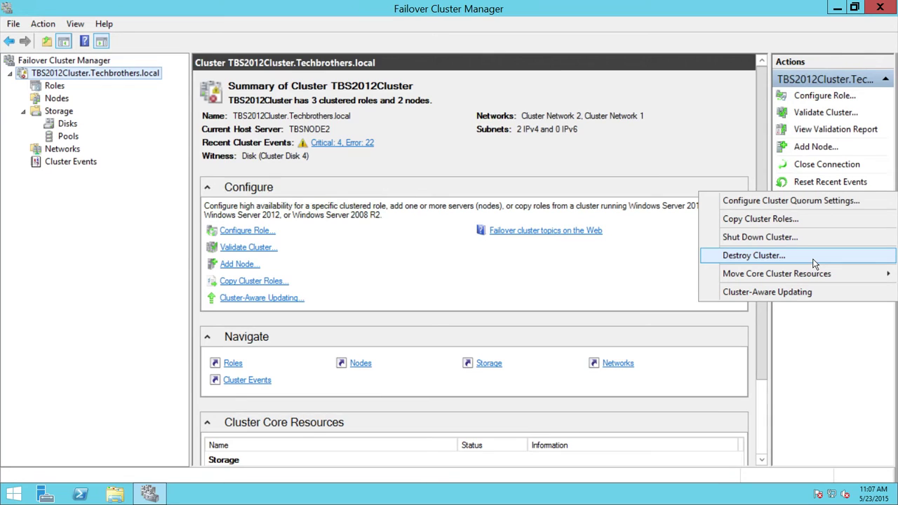
mouse_move(791, 275)
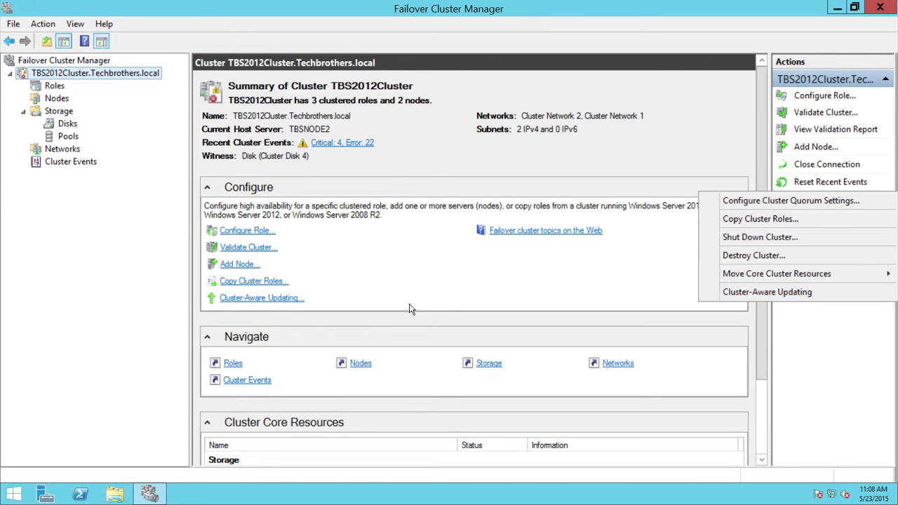
click(521, 285)
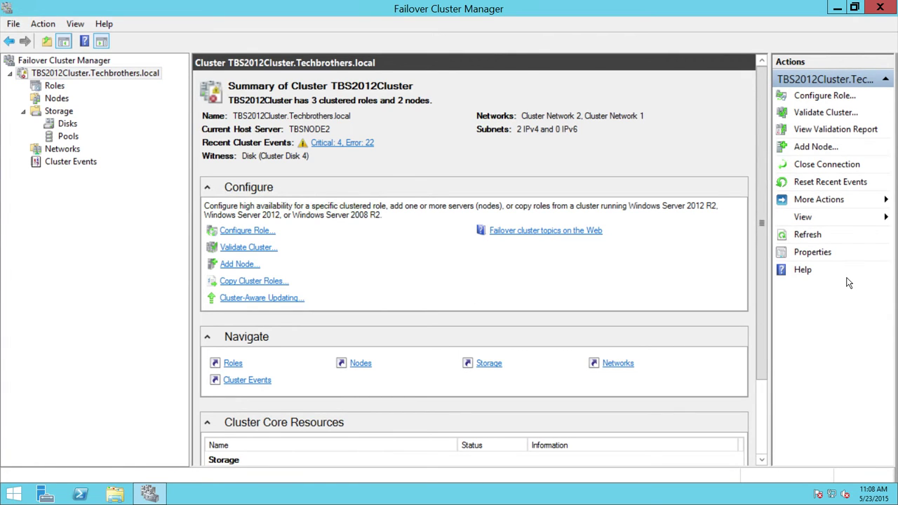
Step: Open the properties of TBS2012Cluster and examine its default resource types and the user-defined SQL Server resource types
click(813, 254)
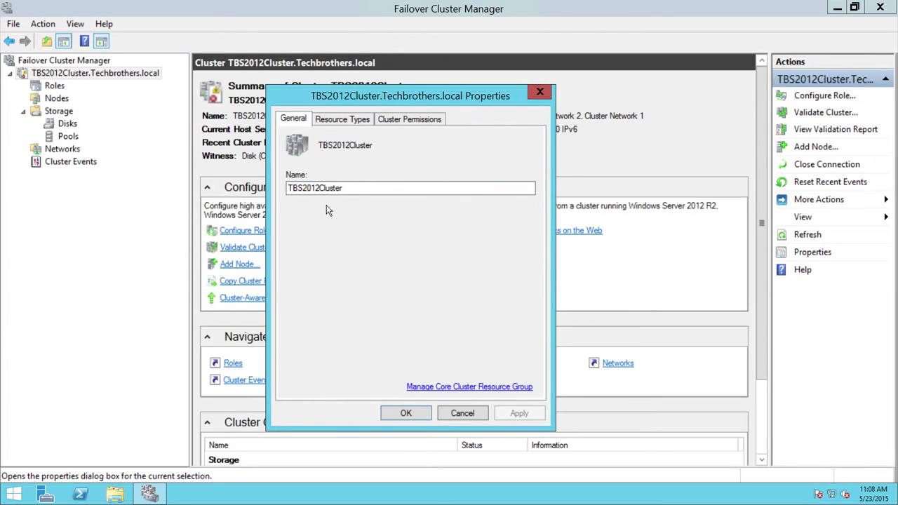
click(344, 119)
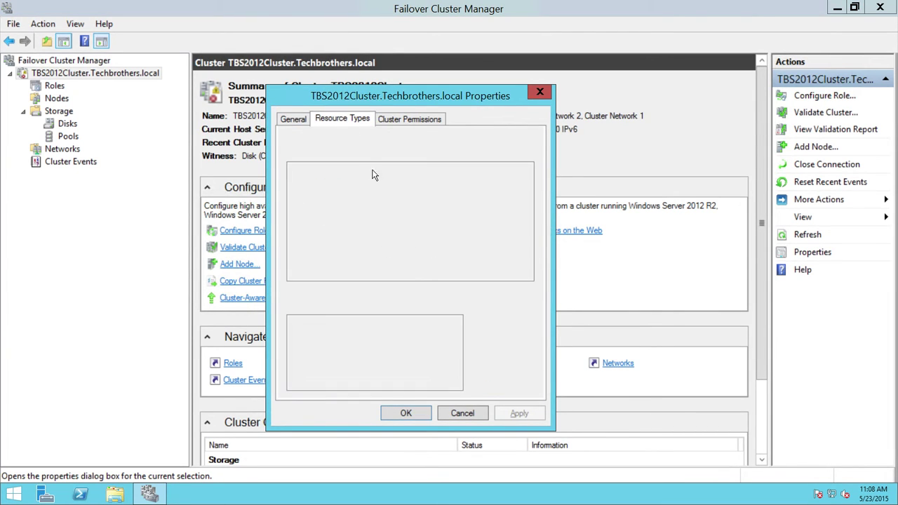
mouse_move(527, 184)
mouse_down()
mouse_move(529, 244)
mouse_move(531, 177)
mouse_up()
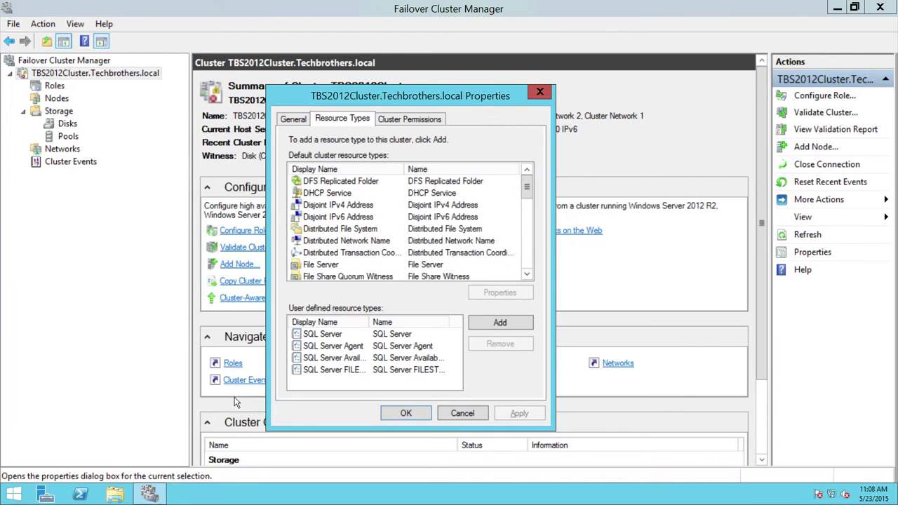
click(344, 335)
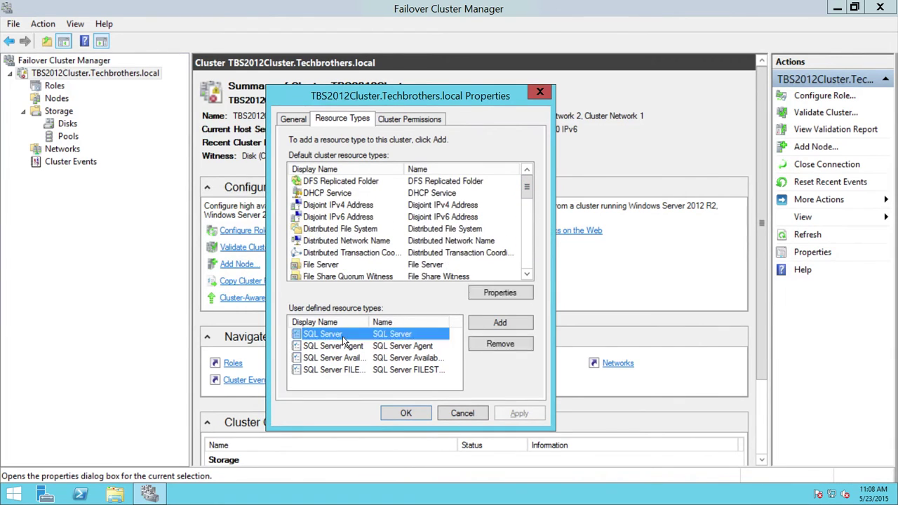
click(348, 349)
click(348, 358)
click(349, 370)
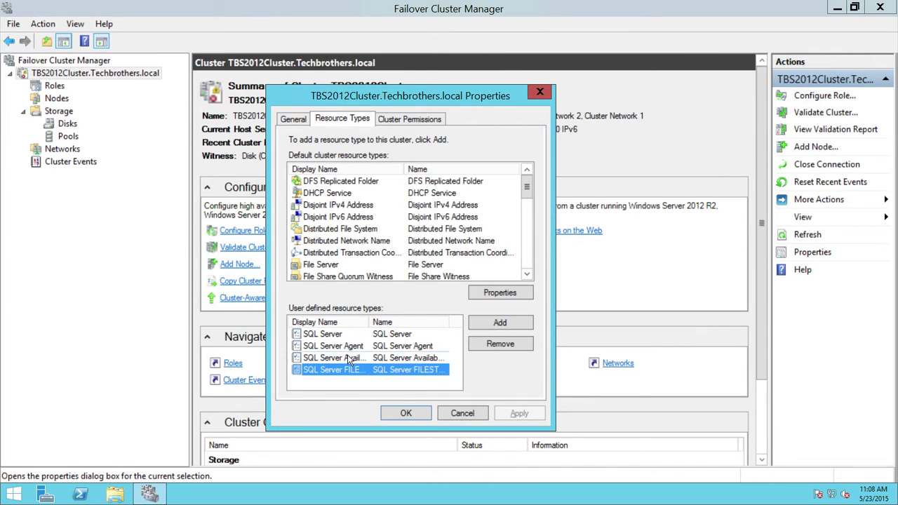
Step: Review the groups and users listed in the cluster permissions of TBS2012Cluster
click(420, 120)
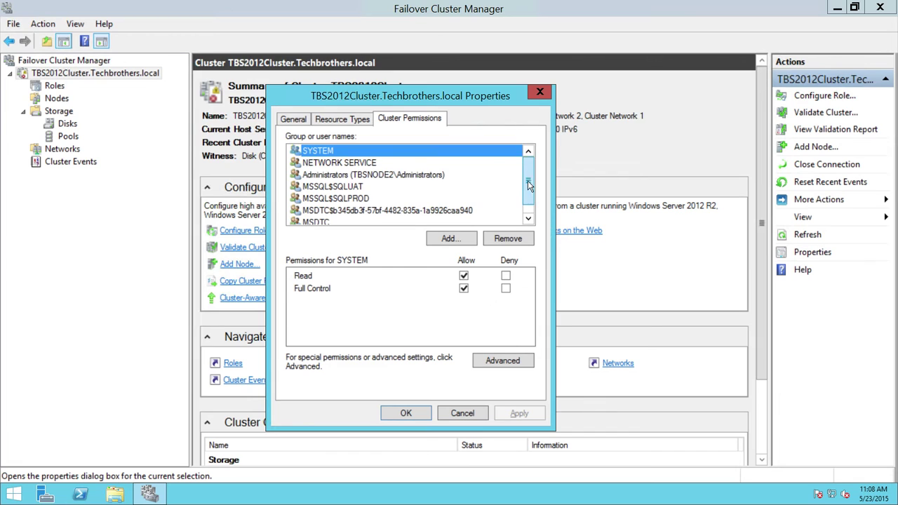
mouse_move(528, 180)
mouse_down()
mouse_move(528, 191)
mouse_move(530, 165)
mouse_up()
scroll(527, 170, down, 1)
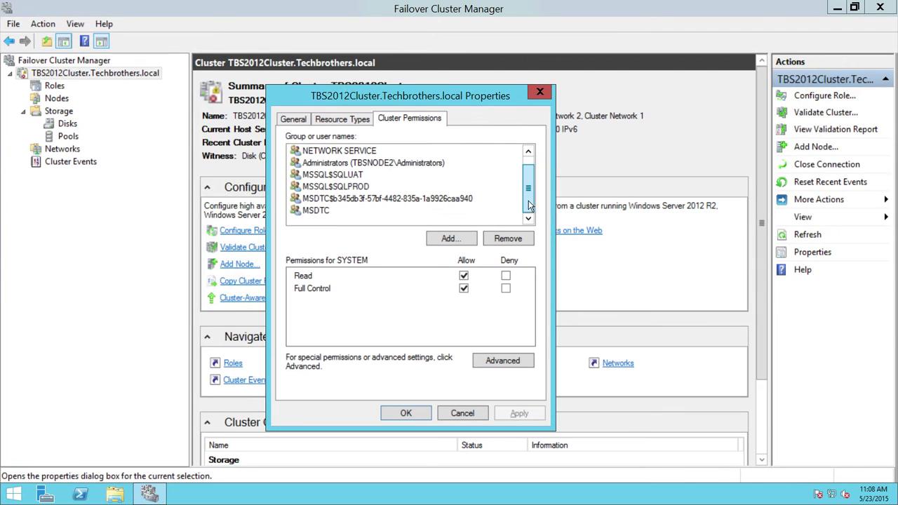
scroll(530, 174, up, 1)
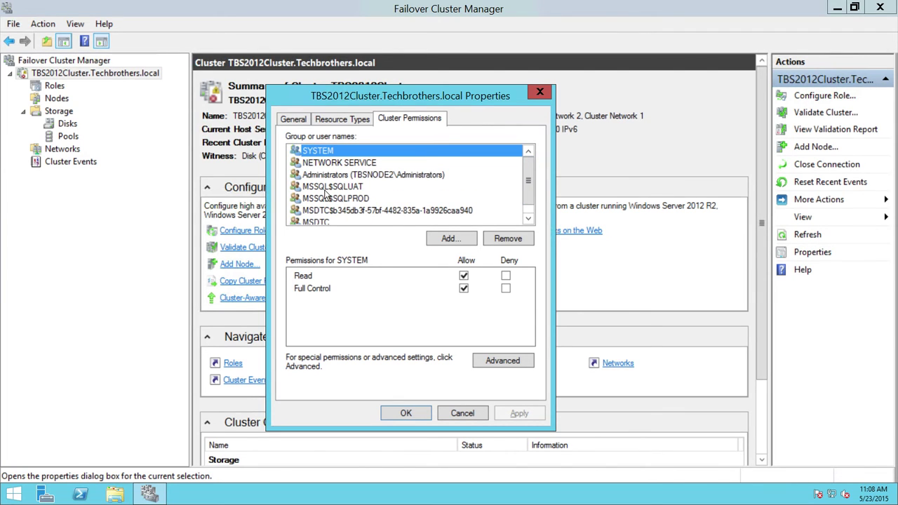
scroll(530, 174, down, 1)
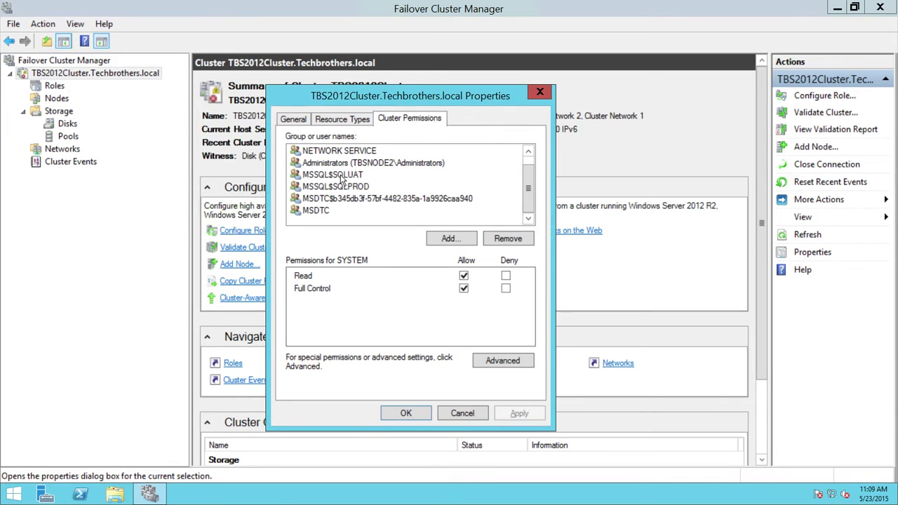
scroll(532, 172, up, 1)
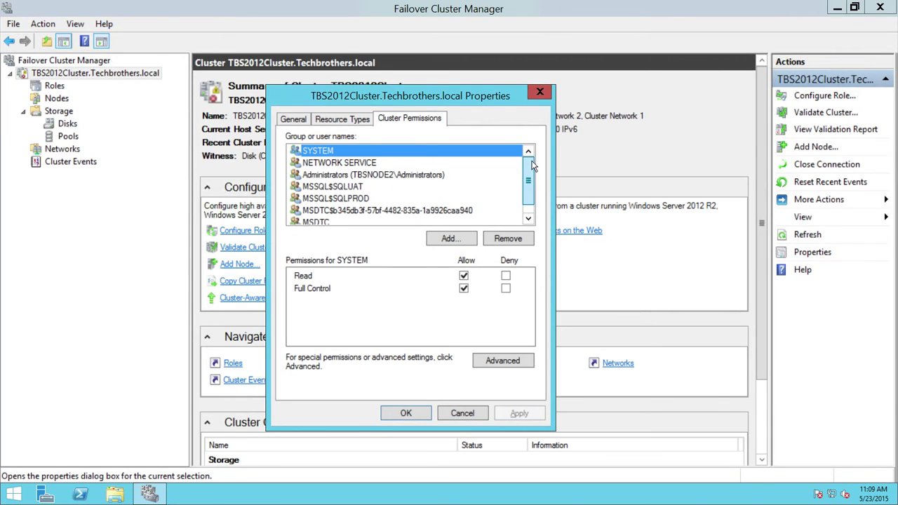
scroll(532, 169, down, 1)
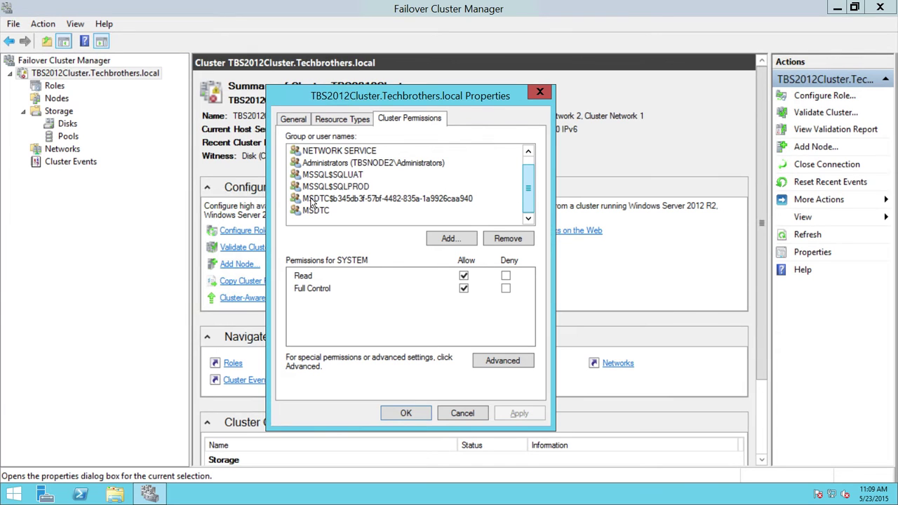
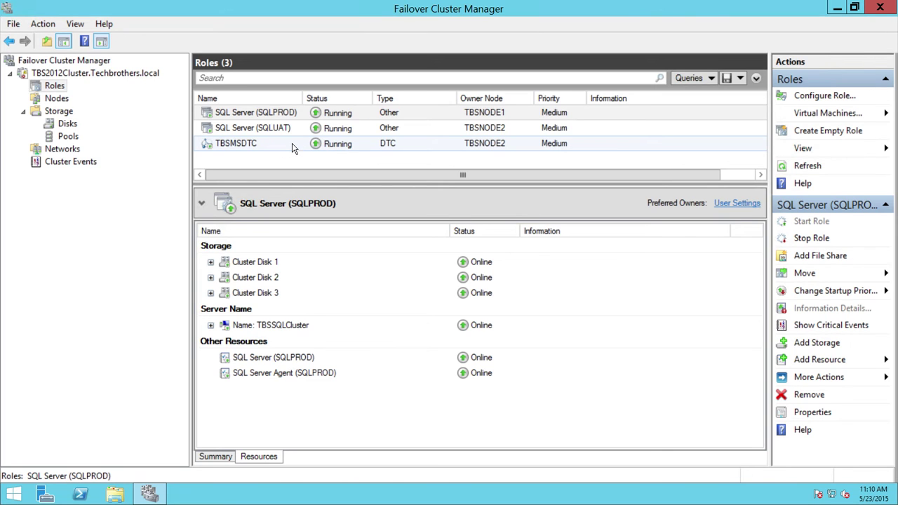
Step: View the cluster's nodes and storage disks, inspecting the assignment and volumes of Cluster Disks 3, 2, 1 and 5
click(59, 101)
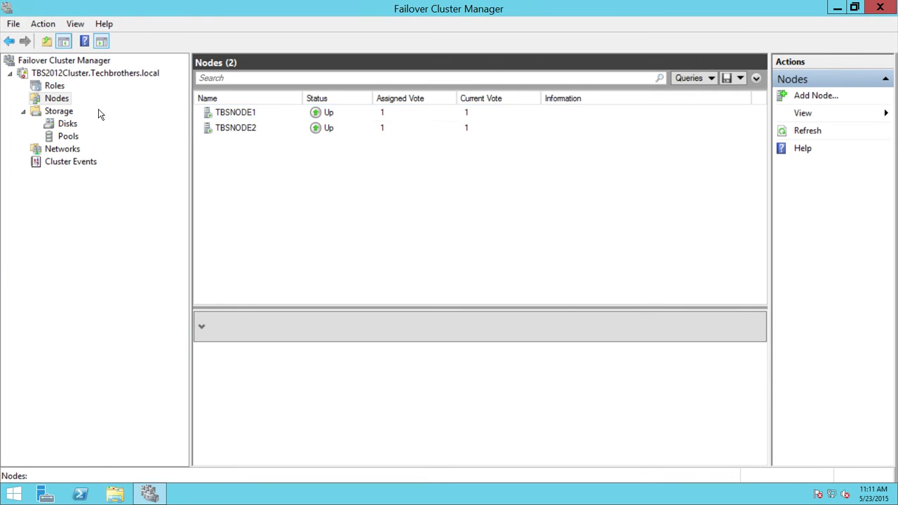
click(59, 112)
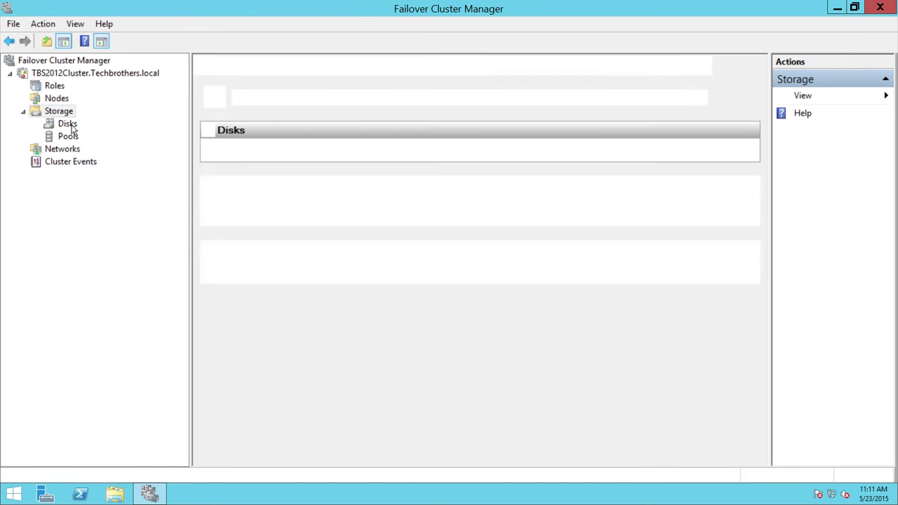
click(70, 125)
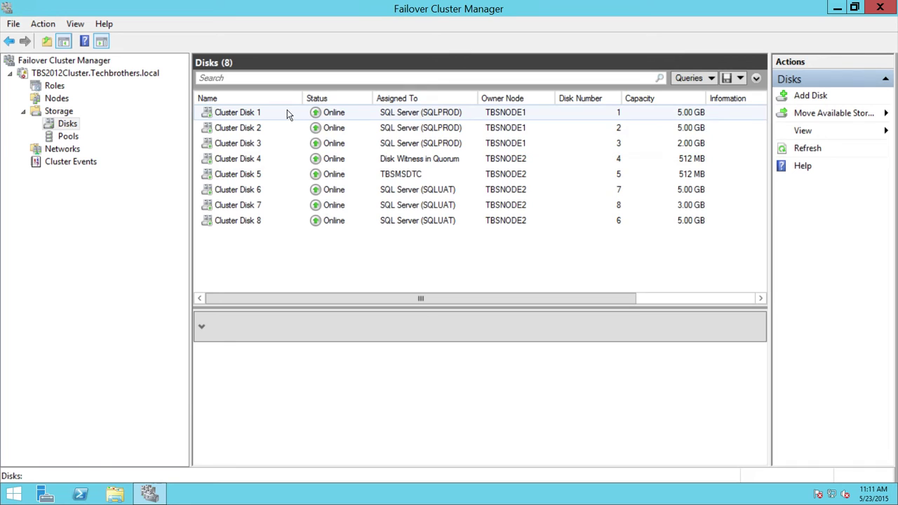
click(273, 146)
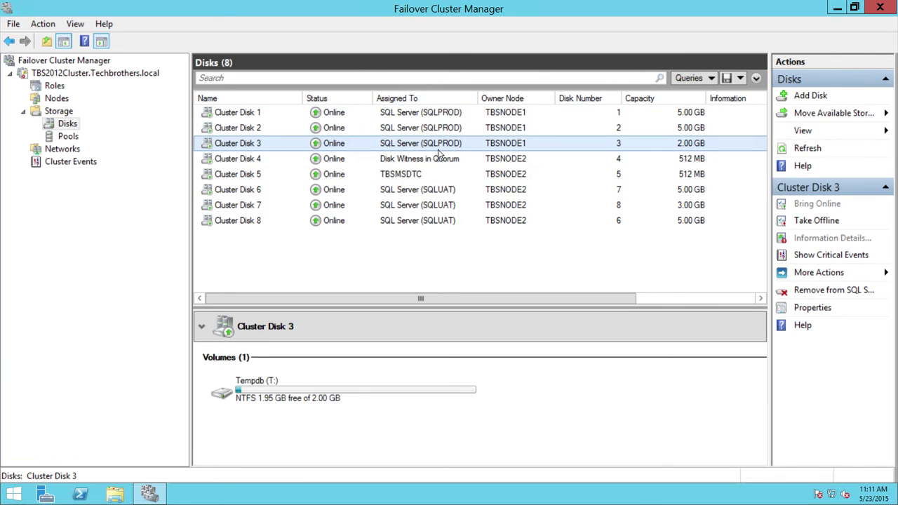
click(453, 129)
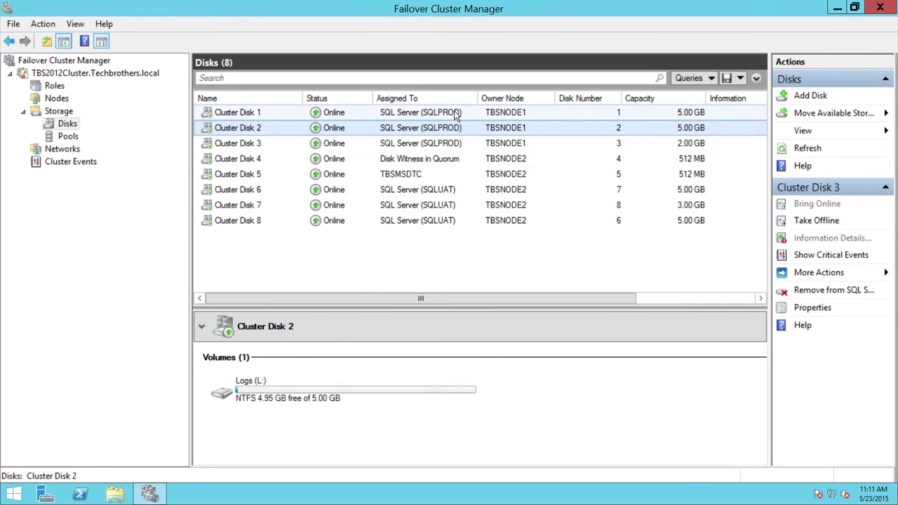
click(454, 114)
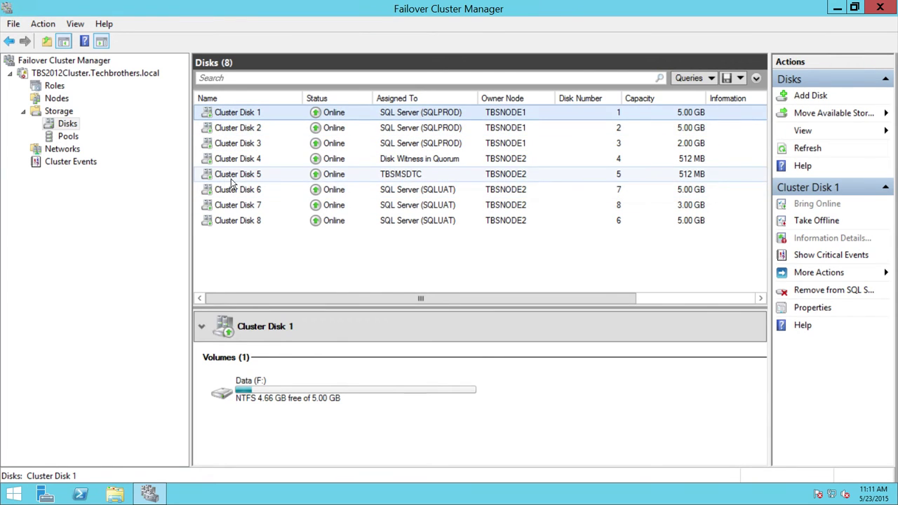
click(315, 179)
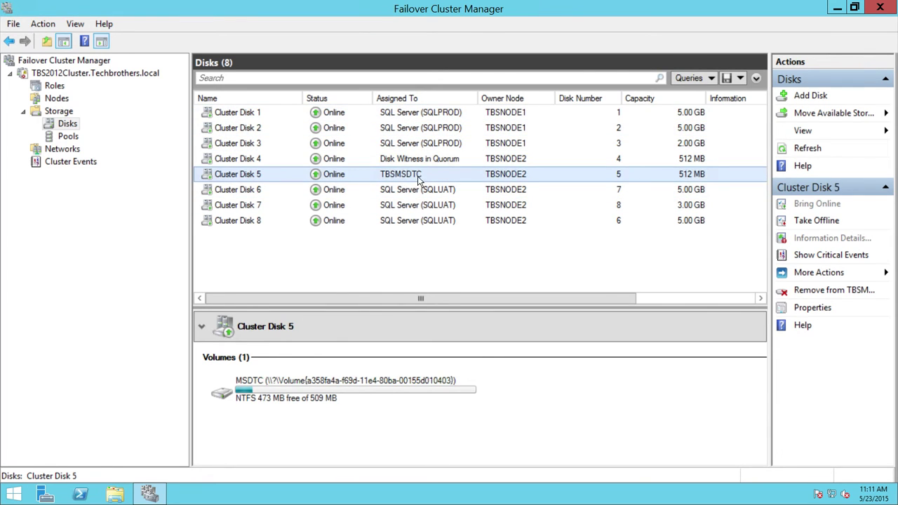
Step: Inspect Cluster Disk 6, then compare the owner nodes and volumes of Cluster Disks 1, 2 and 3
click(284, 192)
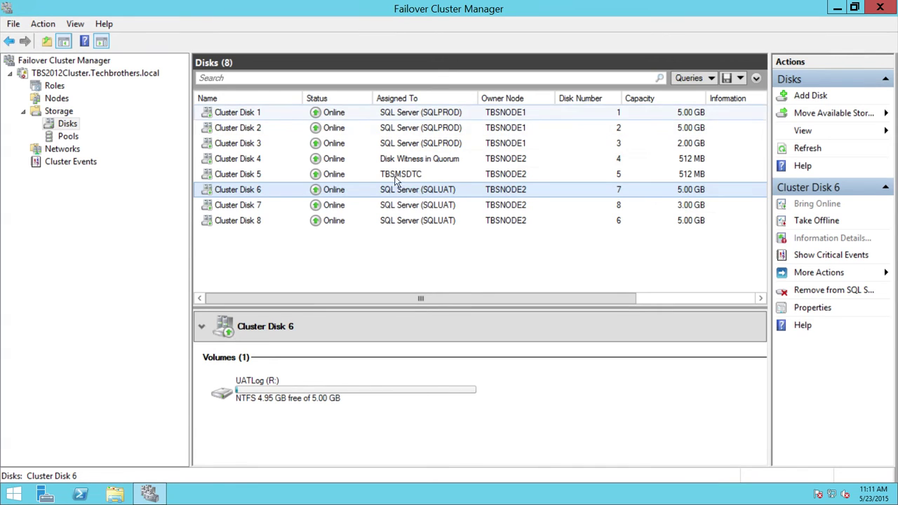
click(528, 115)
click(517, 132)
click(519, 146)
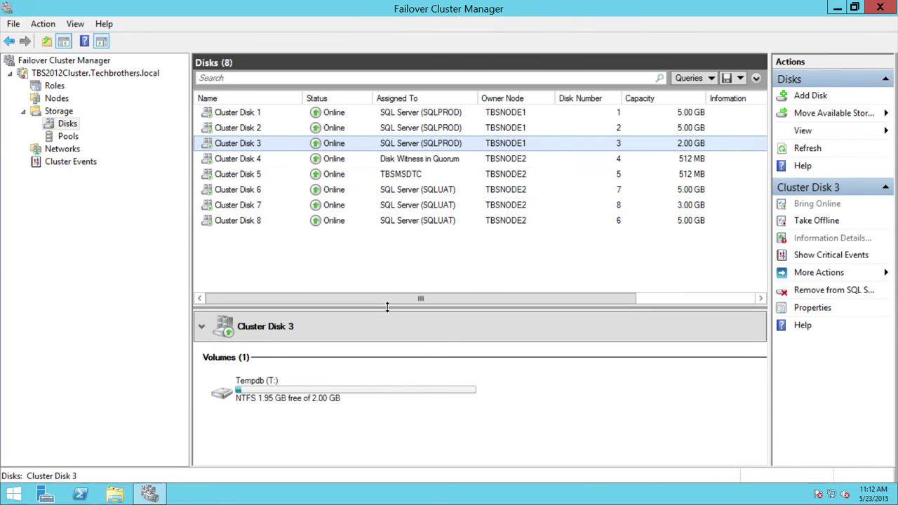
Step: Enlarge the disk details area, examine the volumes of Cluster Disks 3, 2 and 1, and restore the area's height
drag(388, 304, 393, 228)
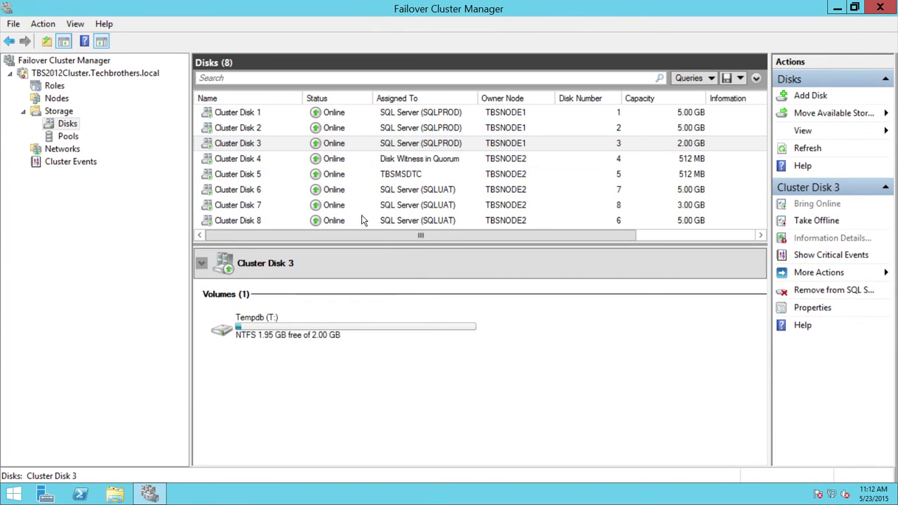
click(456, 143)
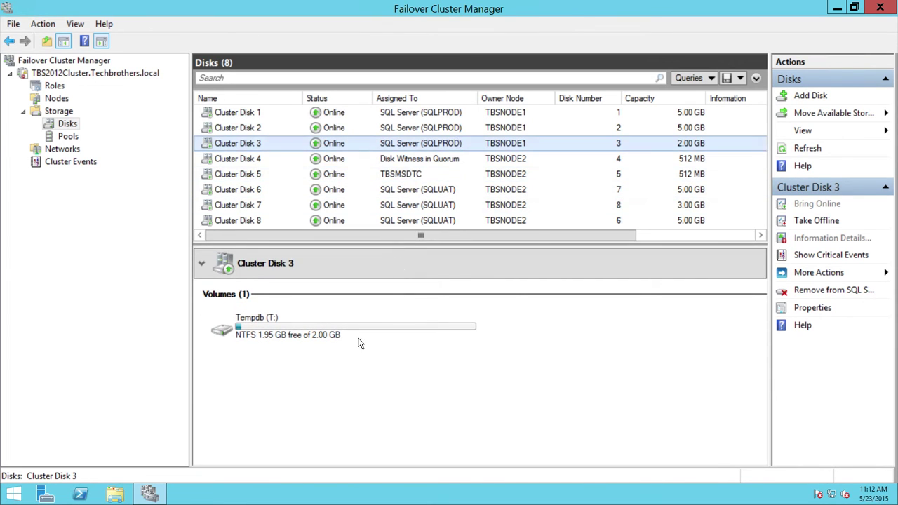
click(491, 428)
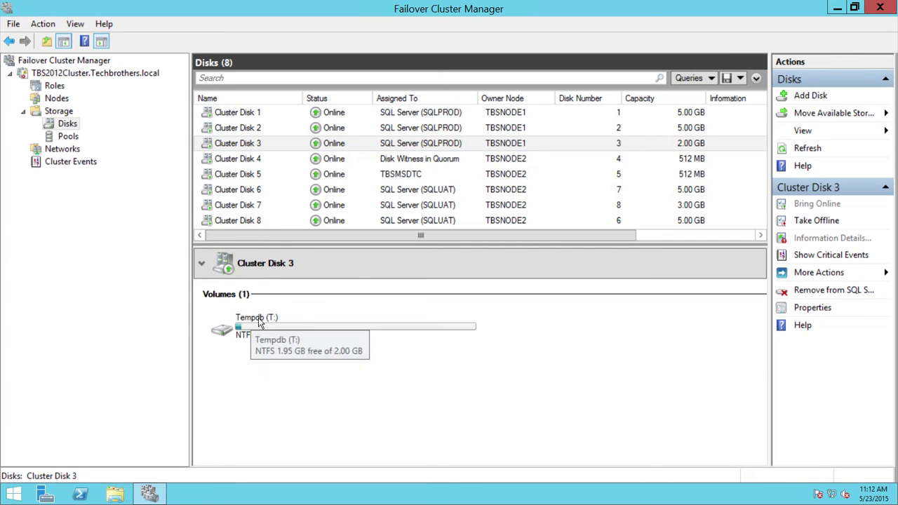
click(341, 130)
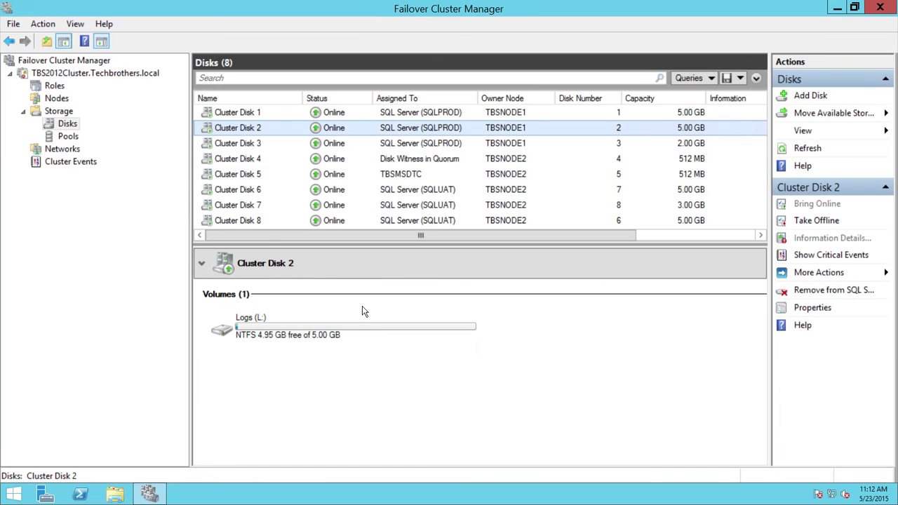
click(267, 112)
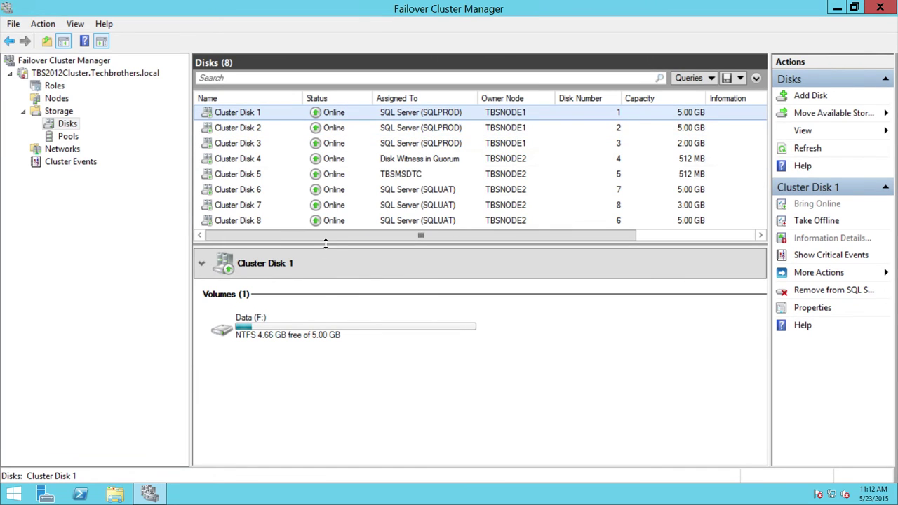
drag(325, 243, 325, 308)
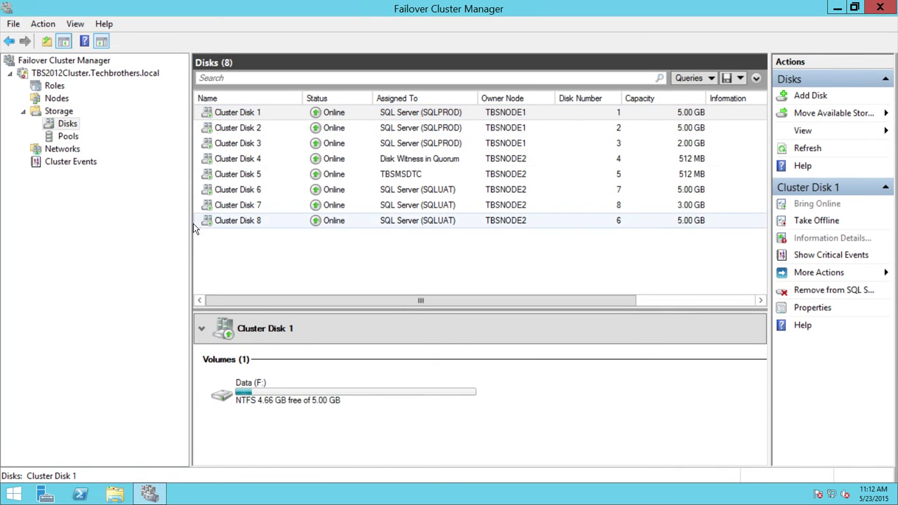
Step: Review the cluster's networks, rechecking the nodes and disks in between, and examine the cluster use and subnets of Cluster Networks 1 and 2
click(70, 151)
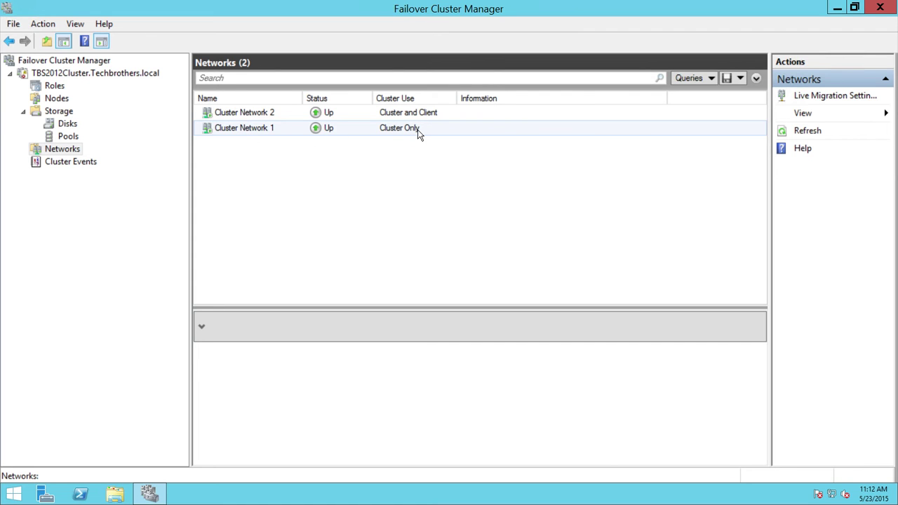
click(62, 99)
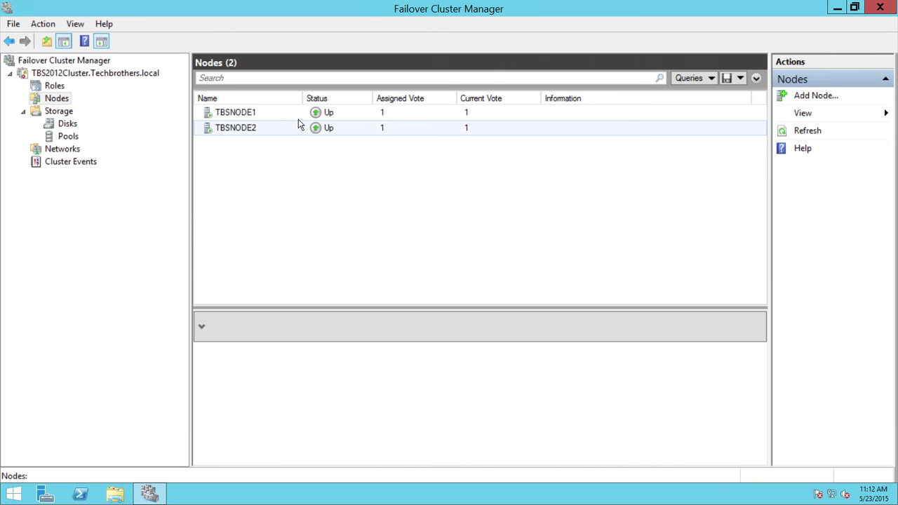
click(70, 125)
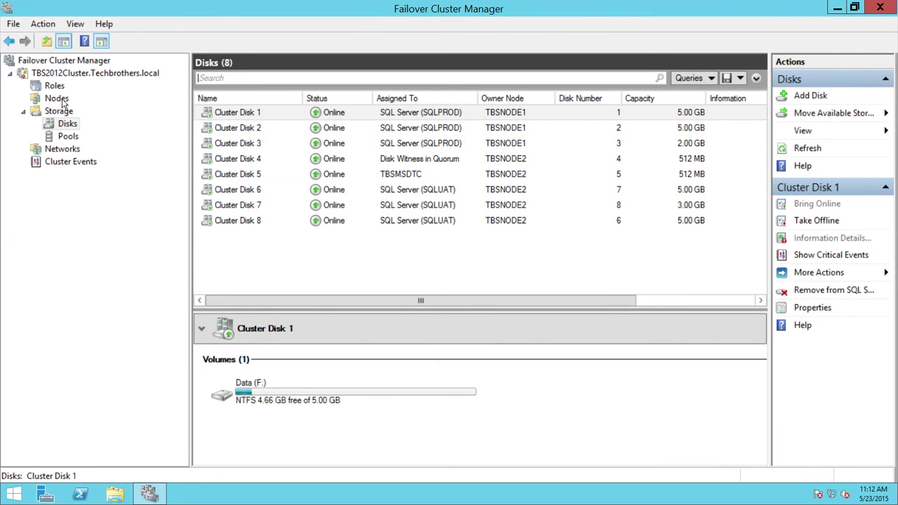
click(63, 149)
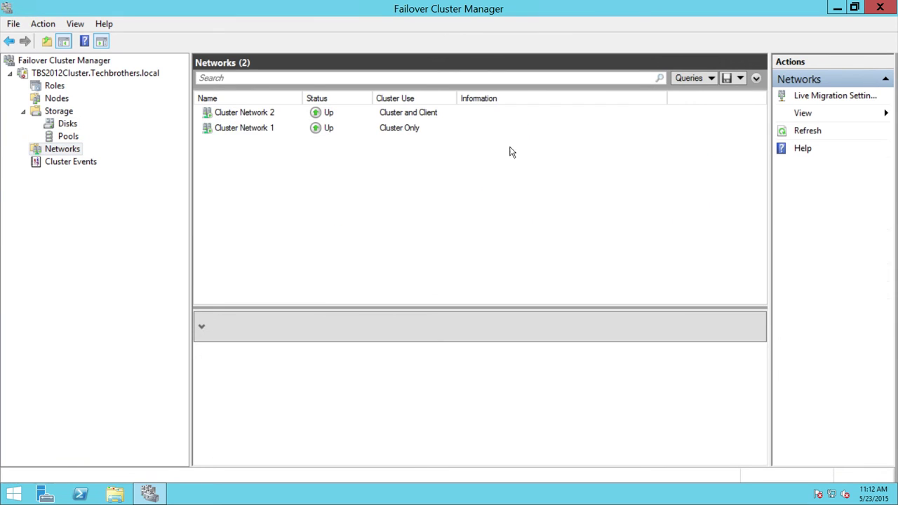
click(395, 130)
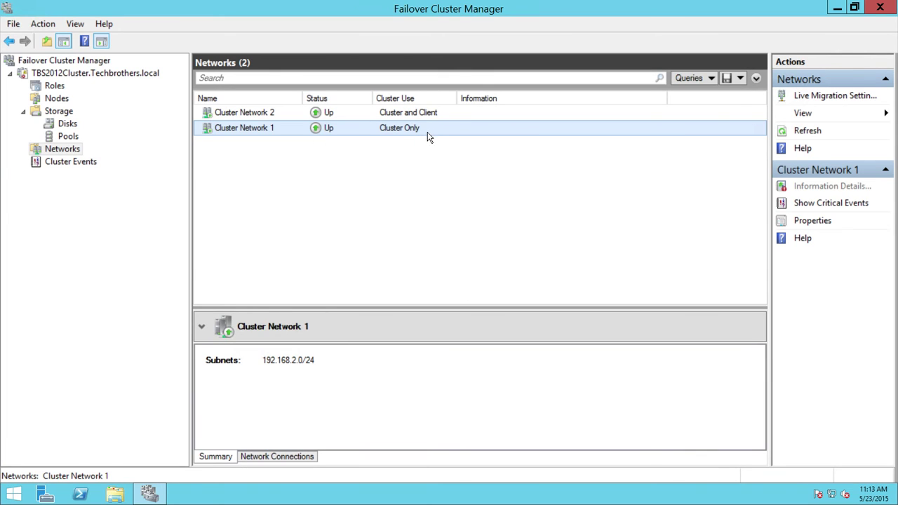
click(246, 113)
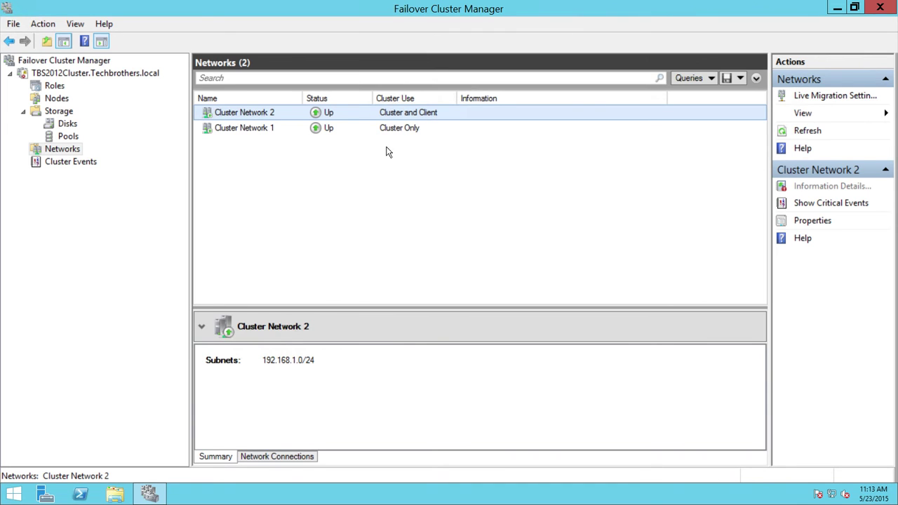
Step: Open the cluster events and read the full details of the 4:13:36 AM critical event 1135 and the 1:43:26 AM error 1205
click(73, 162)
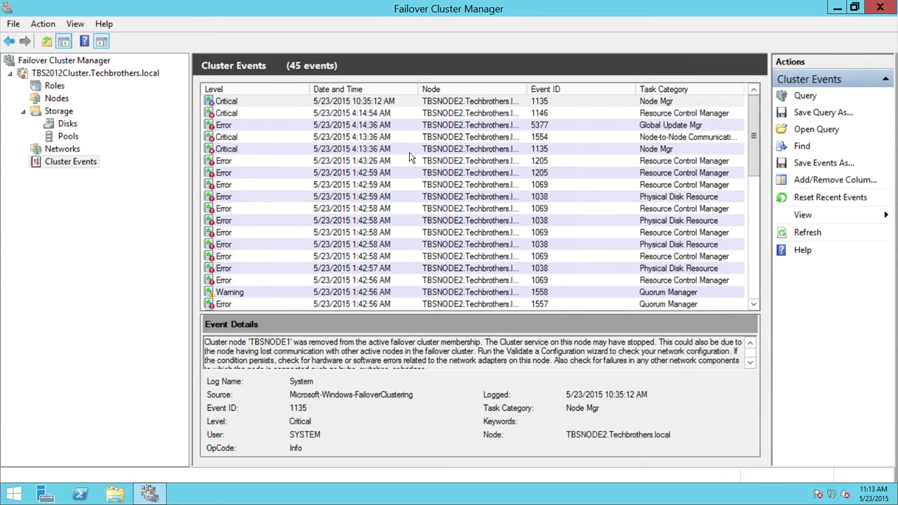
click(366, 150)
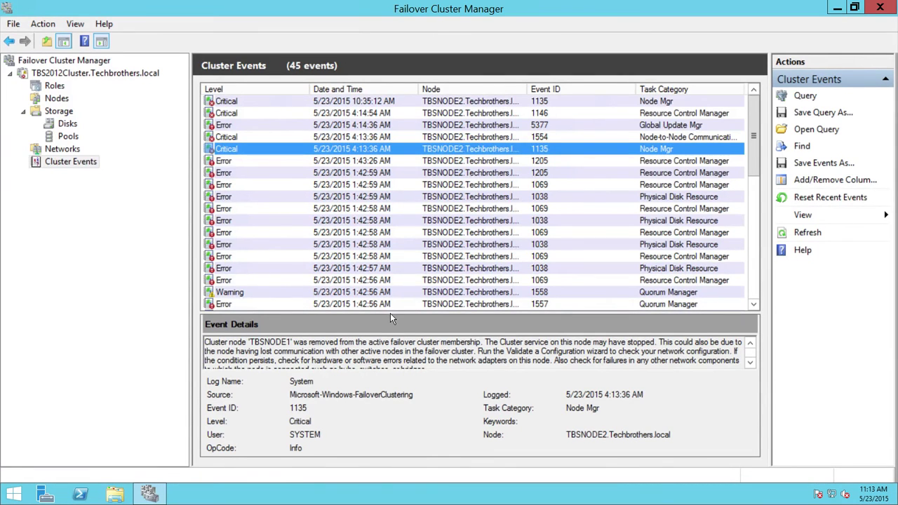
drag(390, 313, 390, 245)
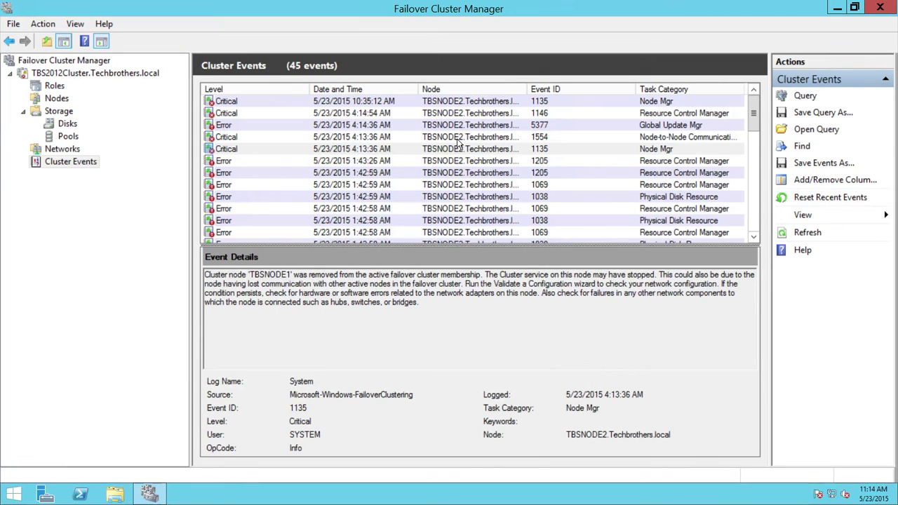
click(353, 149)
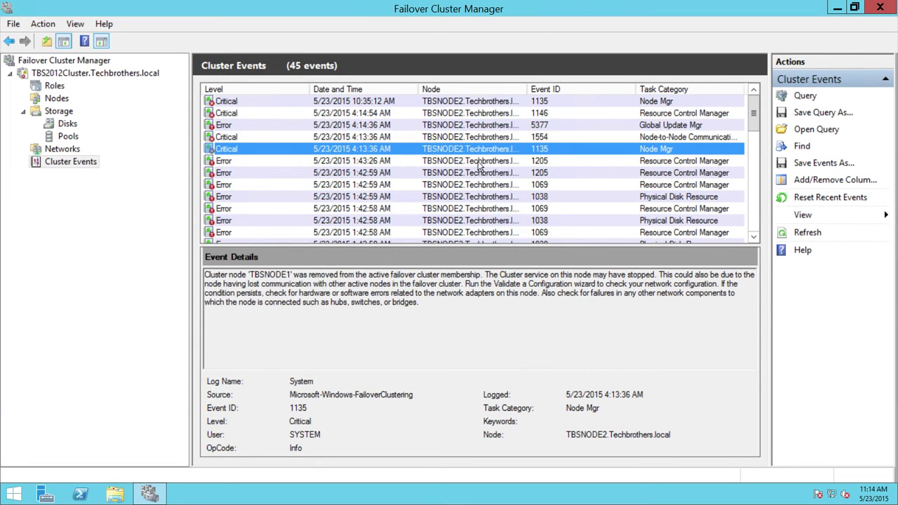
click(476, 162)
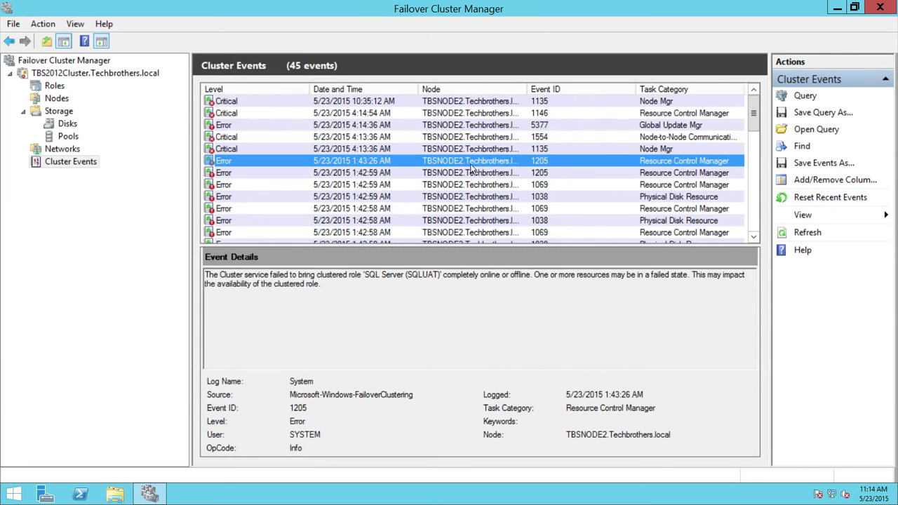
click(354, 149)
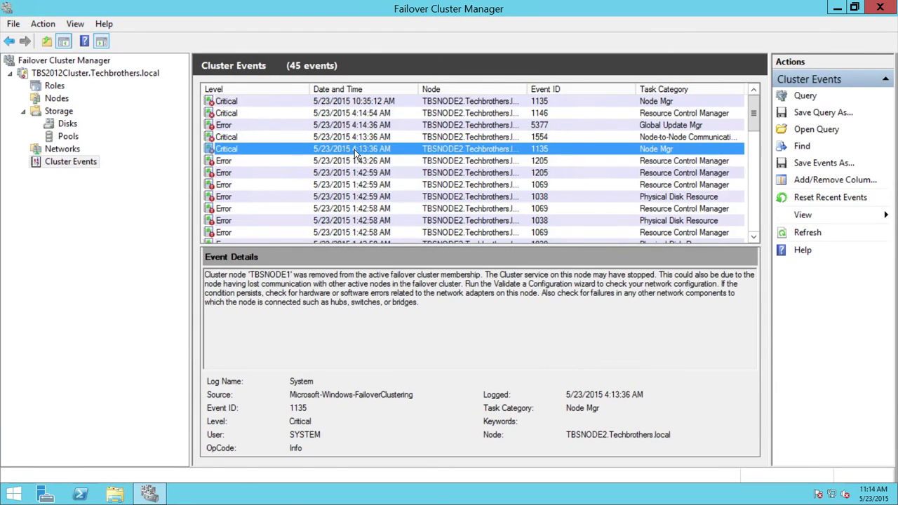
click(365, 162)
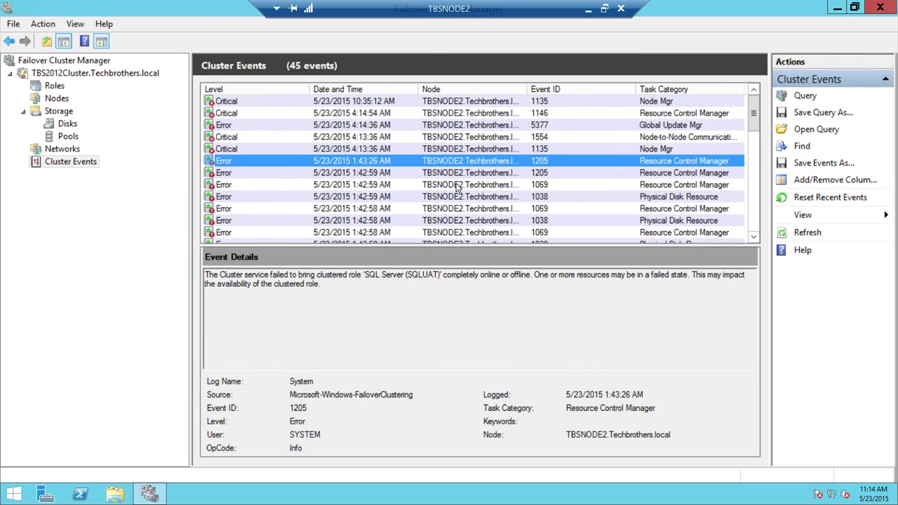
Step: Revisit the nodes and disks, and review the additional actions available for Cluster Disk 1 without running any
click(57, 98)
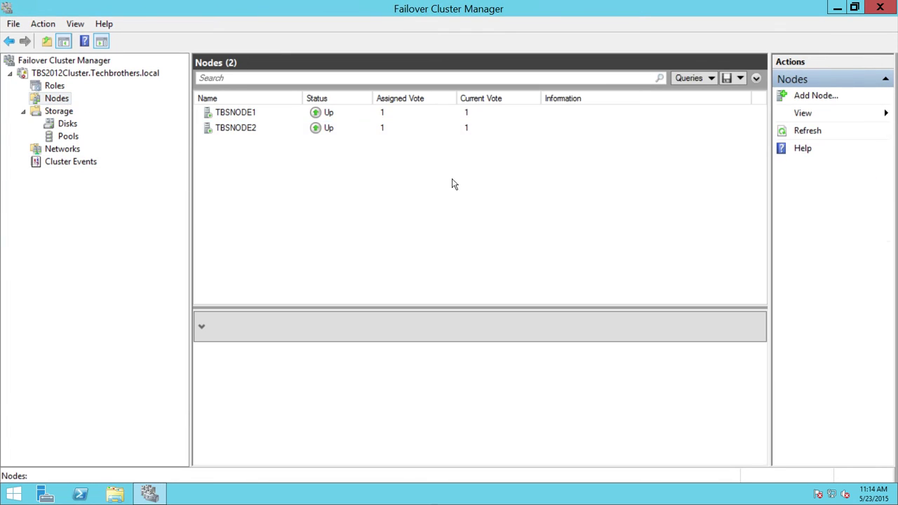
click(73, 126)
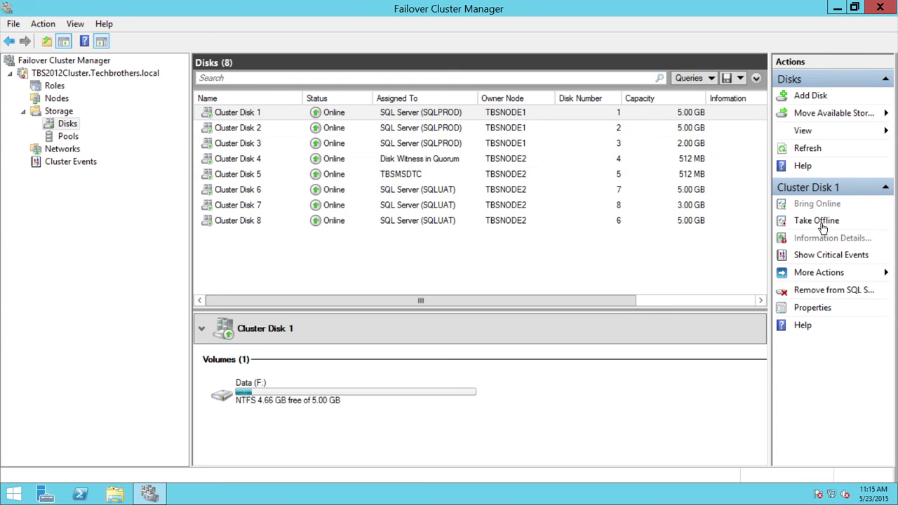
click(857, 273)
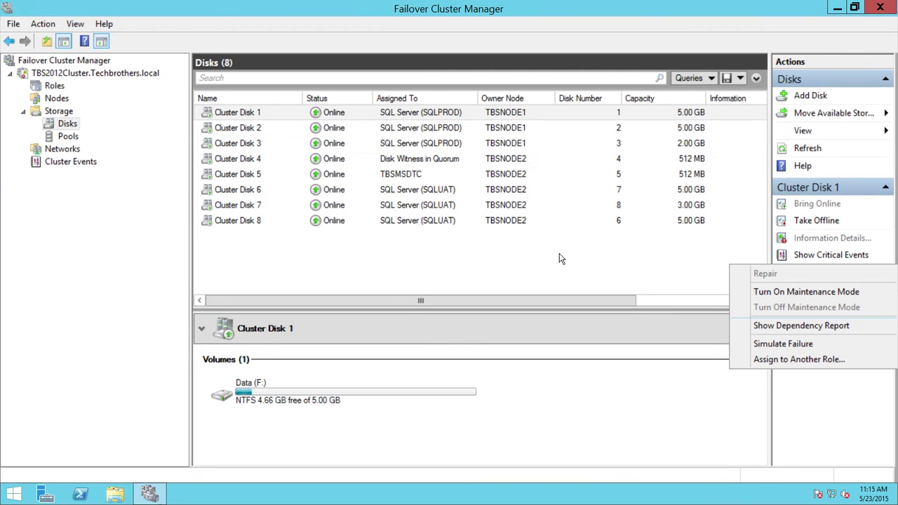
click(484, 264)
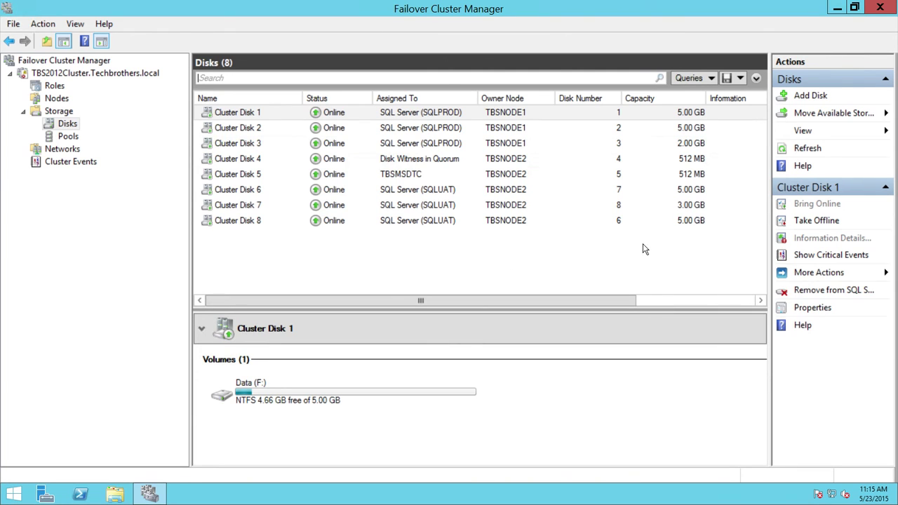
Step: Open the validation report of TBS2012Cluster, read its inventory, network, storage and system configuration results, and close it
click(66, 74)
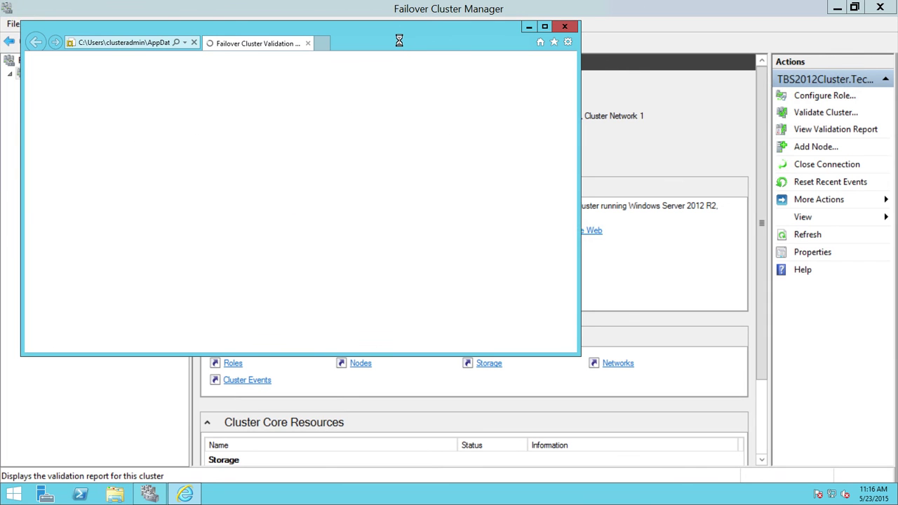
click(459, 100)
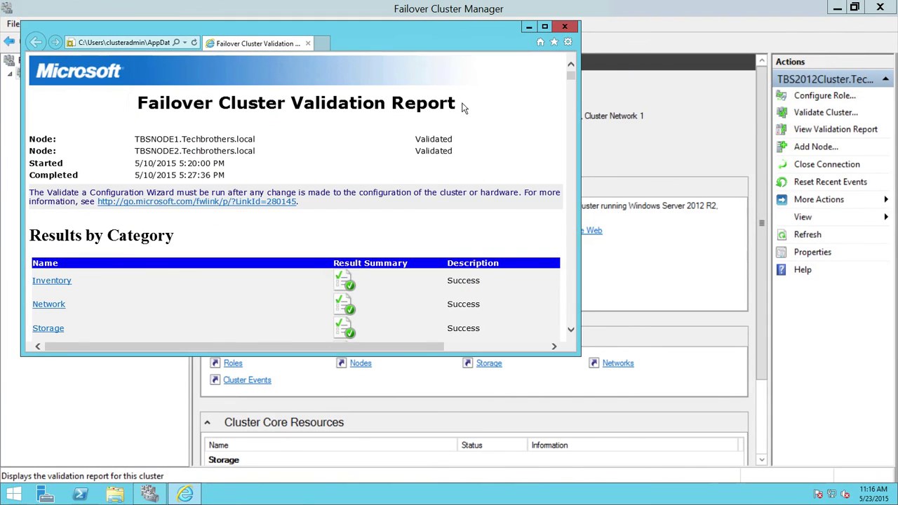
mouse_move(573, 77)
mouse_down()
mouse_move(577, 102)
mouse_move(572, 72)
mouse_up()
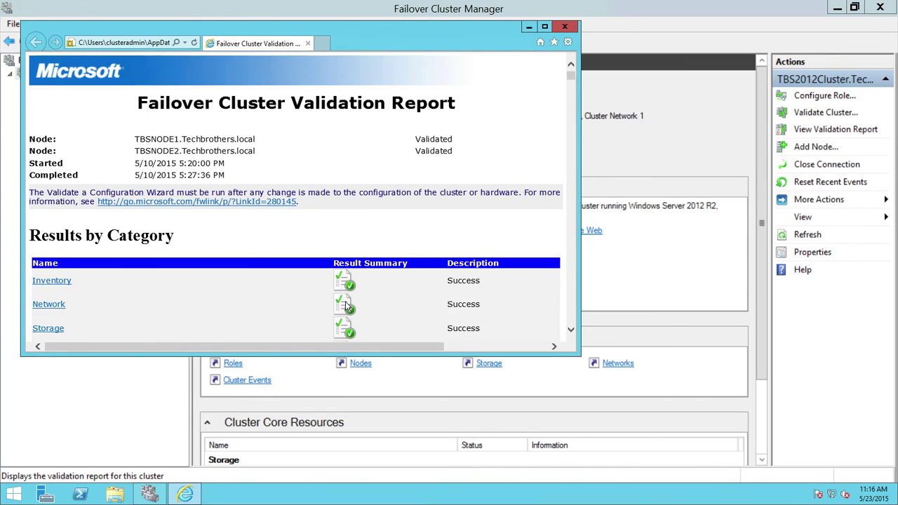
scroll(276, 304, down, 3)
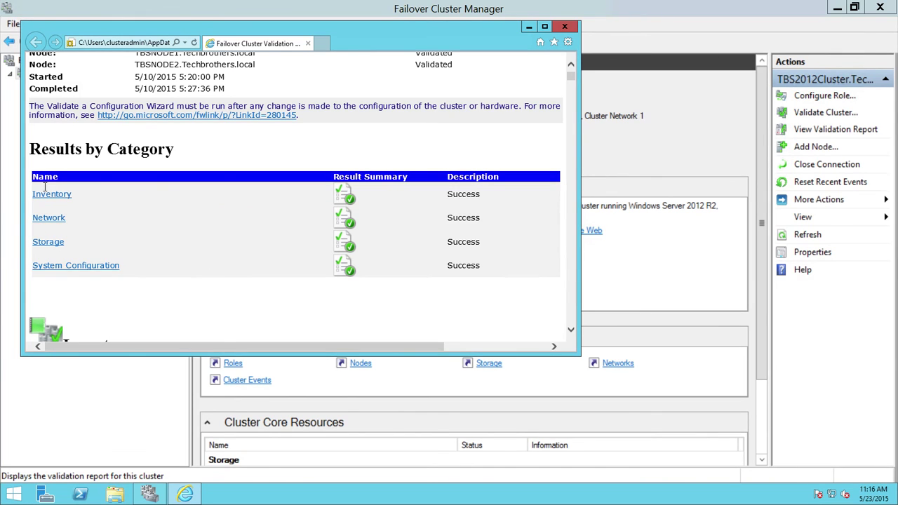
scroll(295, 218, down, 3)
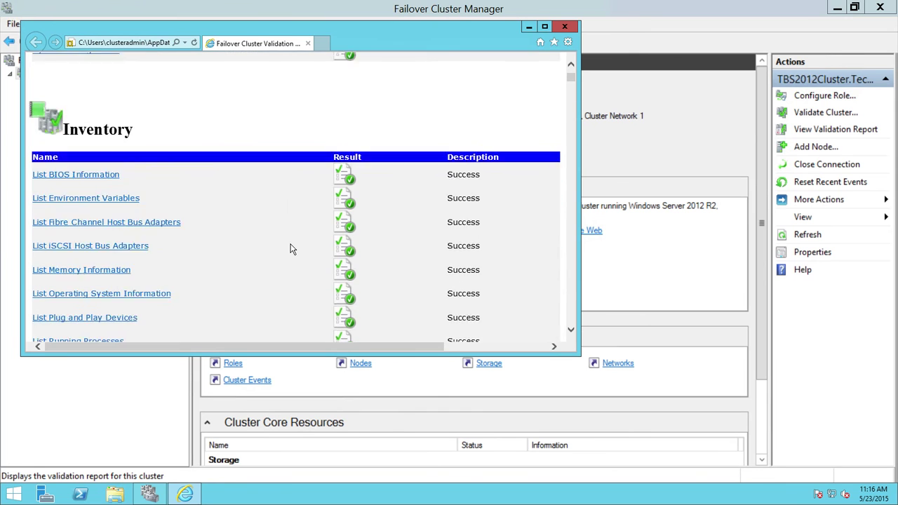
scroll(293, 249, down, 10)
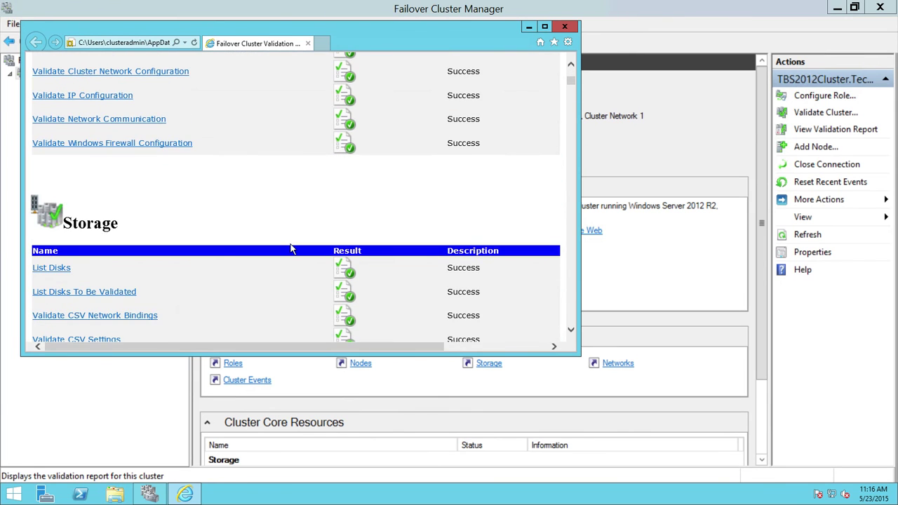
scroll(292, 253, down, 10)
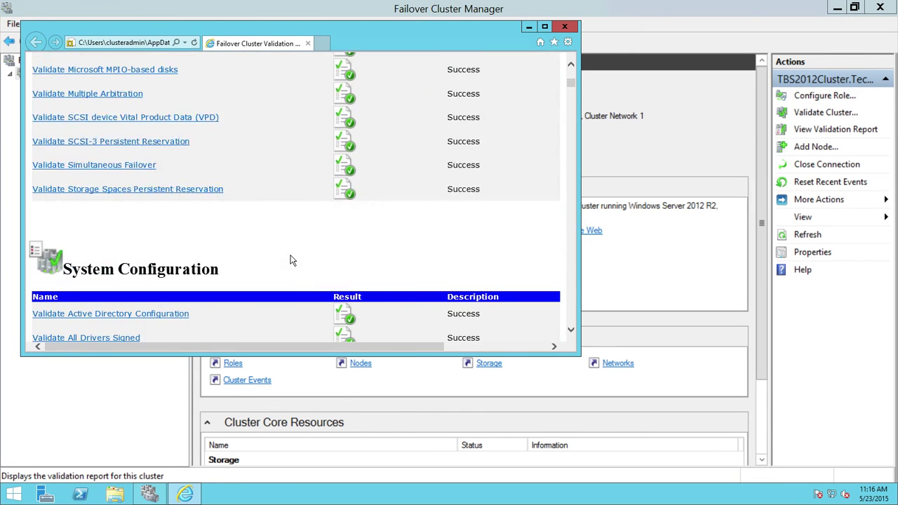
scroll(293, 260, down, 3)
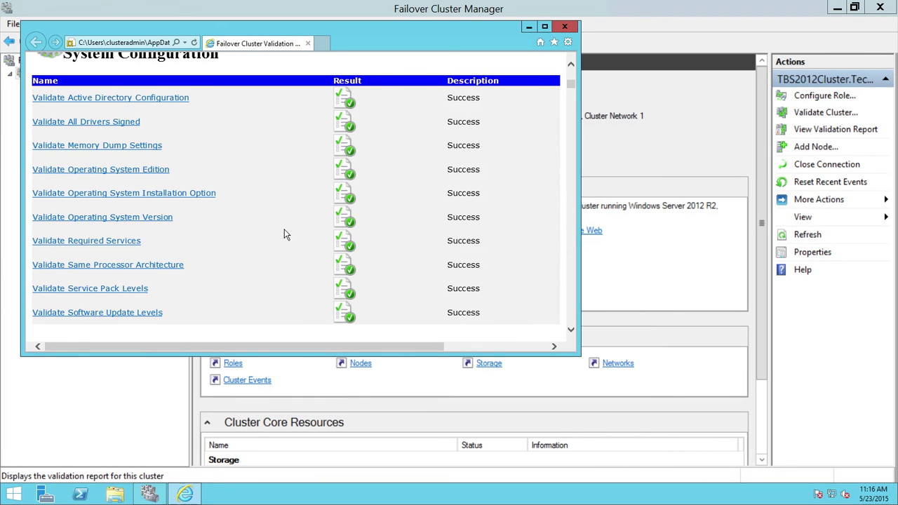
click(565, 27)
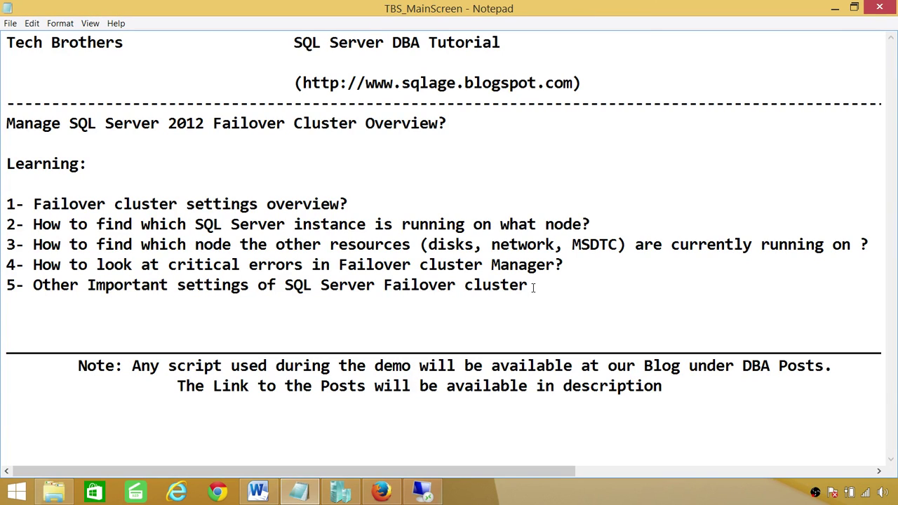
click(533, 288)
click(578, 496)
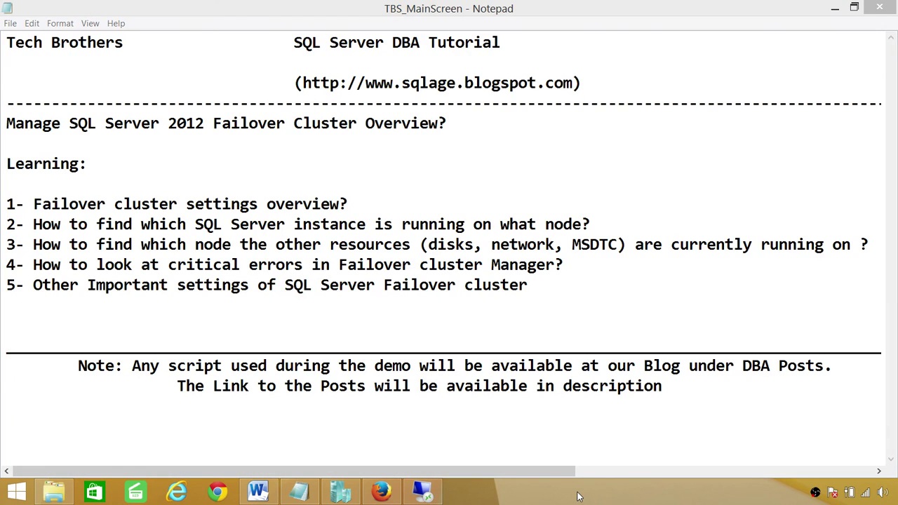